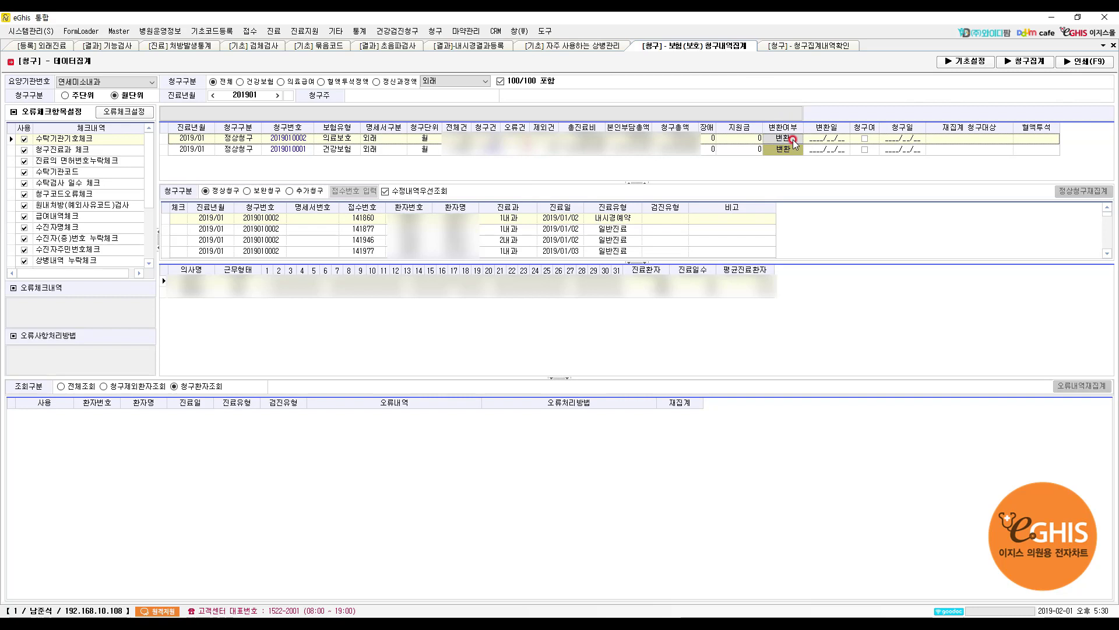
# - Open the data conversion for the January 2019 의료보호 claim and move its dialog clear of the claim details
pyautogui.click(773, 135)
pyautogui.click(784, 138)
pyautogui.click(577, 264)
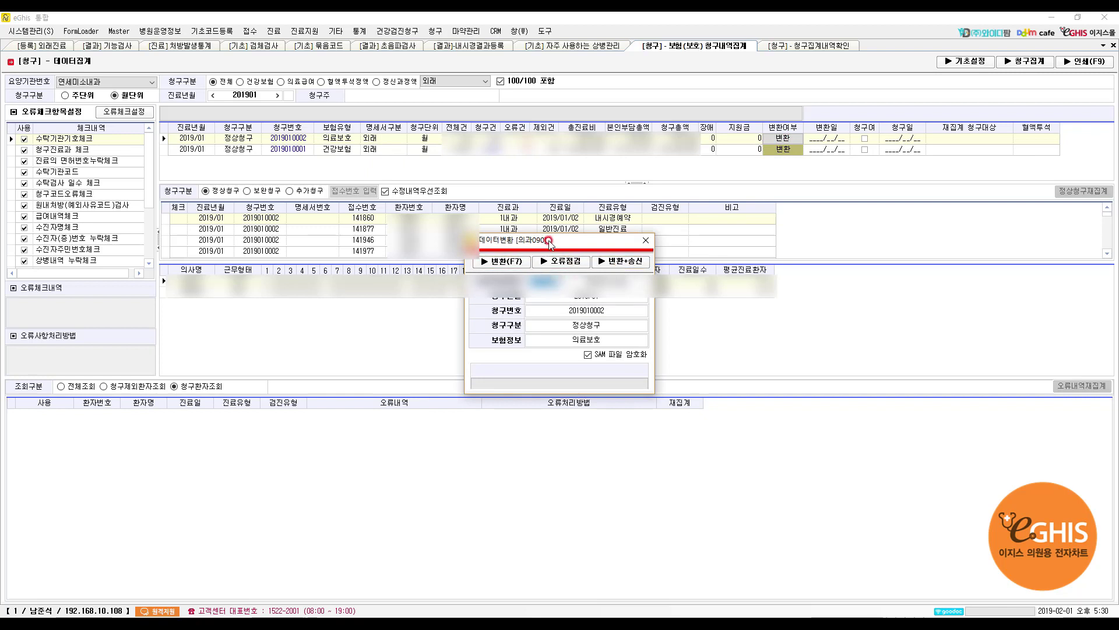
pyautogui.moveTo(550, 240); pyautogui.dragTo(722, 196)
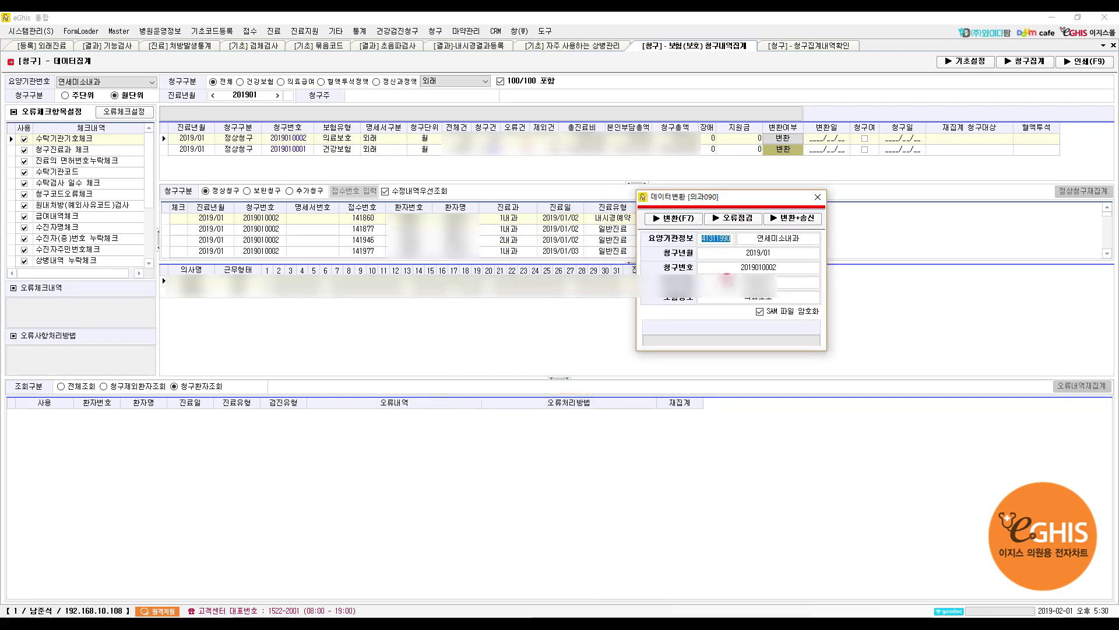
# - Run 오류점검 on the 의료보호 claim with SAM file encryption enabled and acknowledge the created claim file
pyautogui.click(675, 221)
pyautogui.click(801, 219)
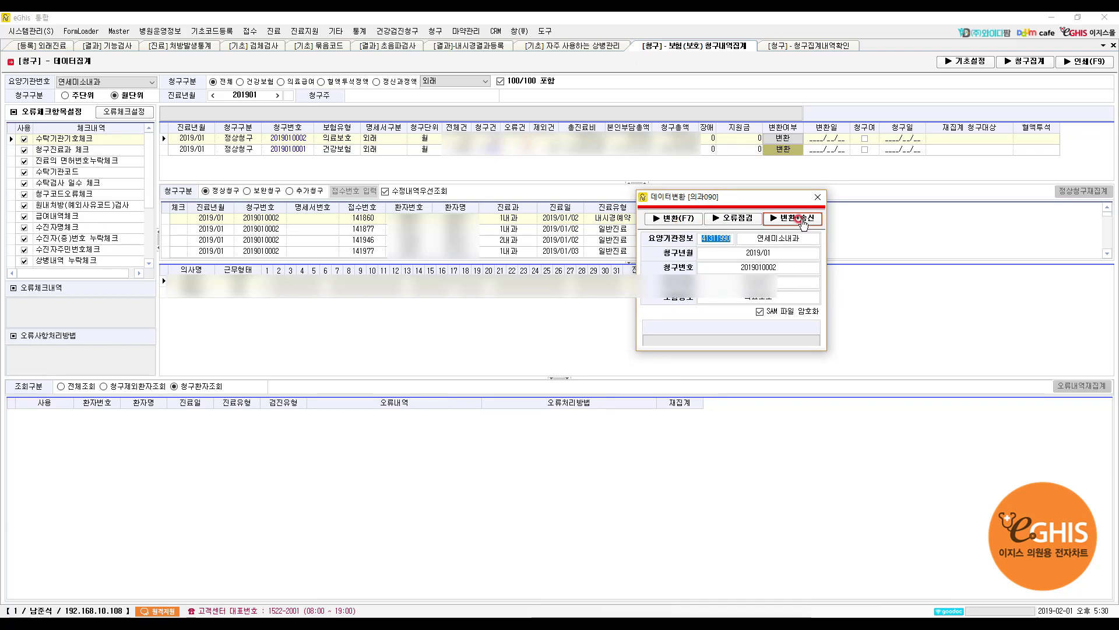
pyautogui.click(673, 220)
pyautogui.click(666, 220)
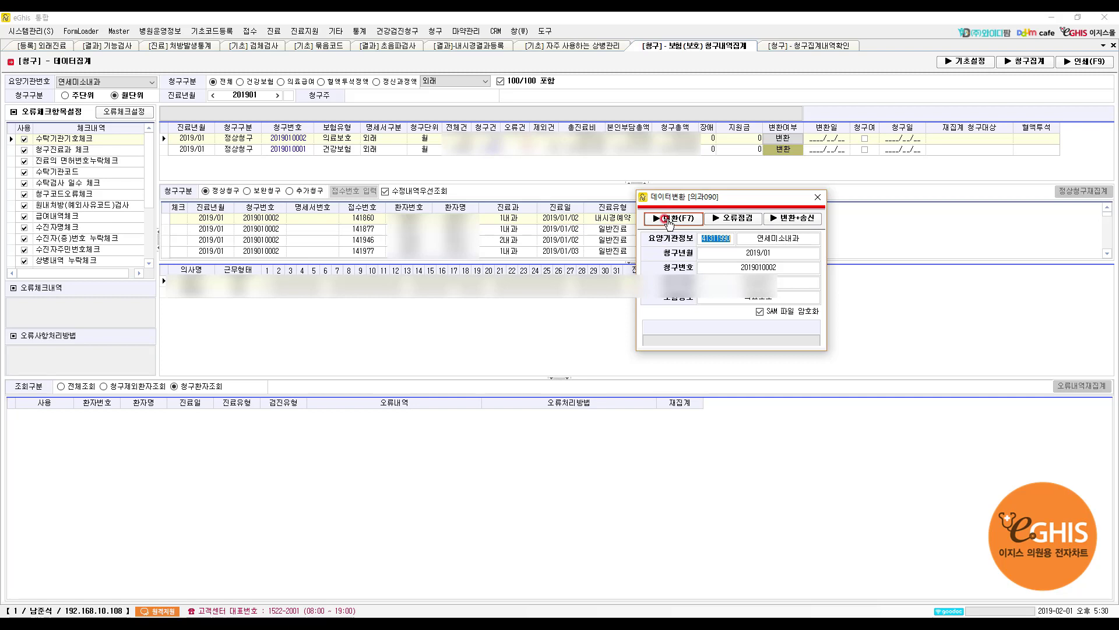
pyautogui.click(736, 219)
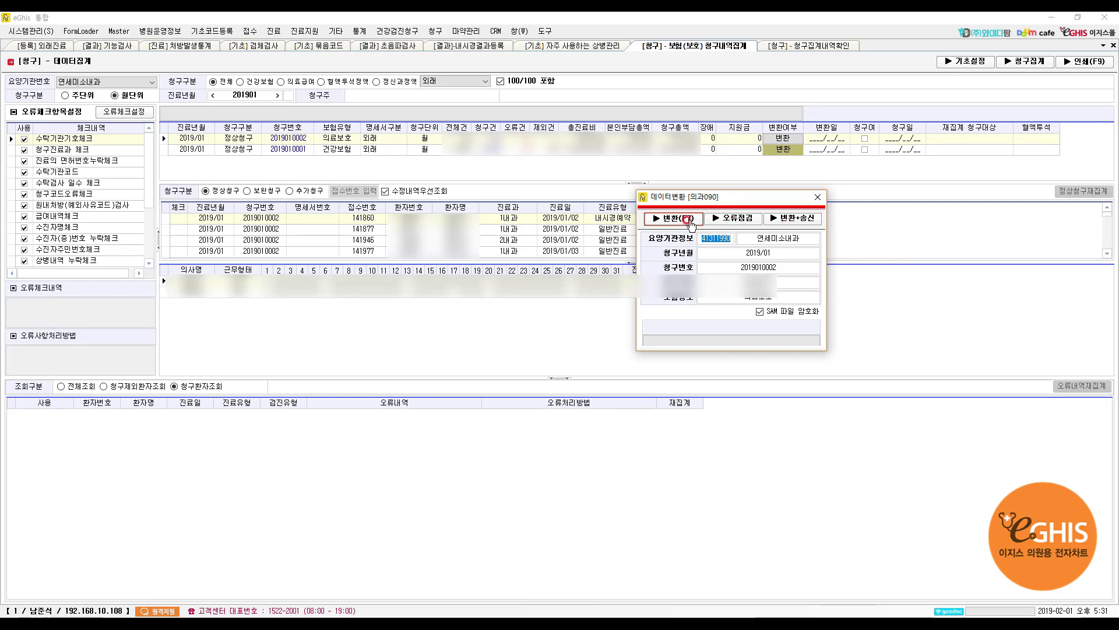
pyautogui.click(731, 220)
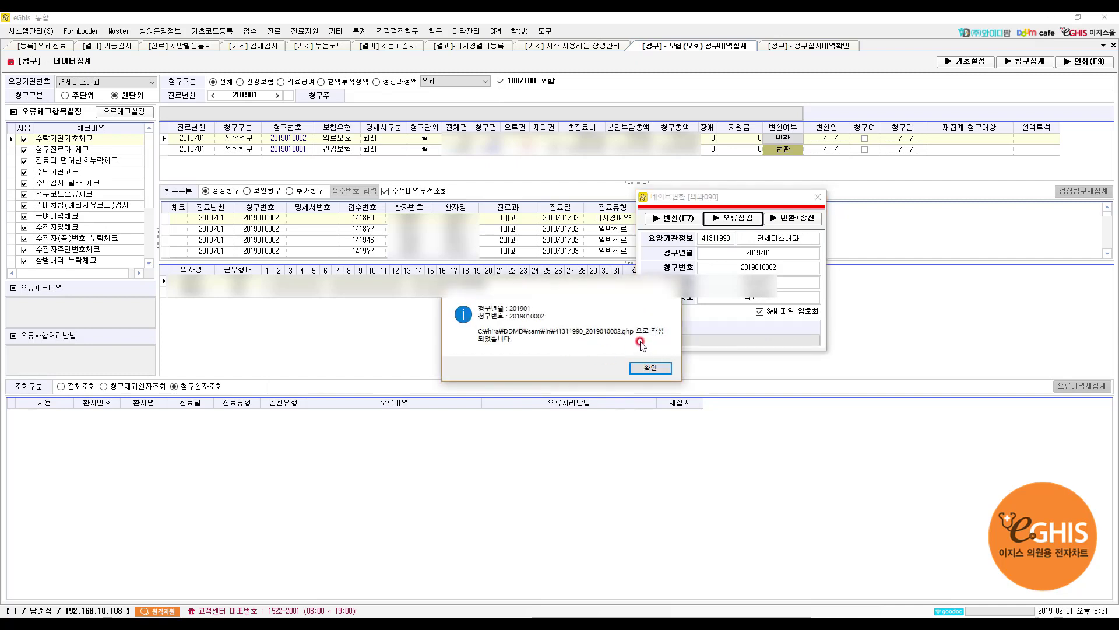
pyautogui.click(649, 369)
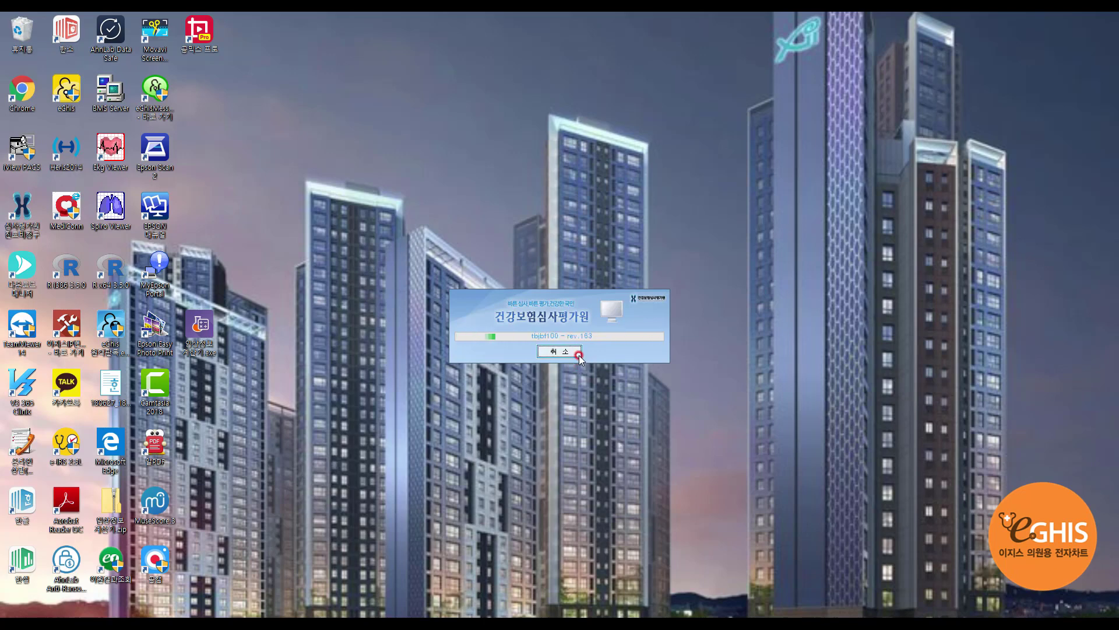
# - Confirm the completed claim check in the HIRA 진료비청구 프로그램 and open its 청구 document list
pyautogui.moveTo(24, 210); pyautogui.dragTo(442, 224)
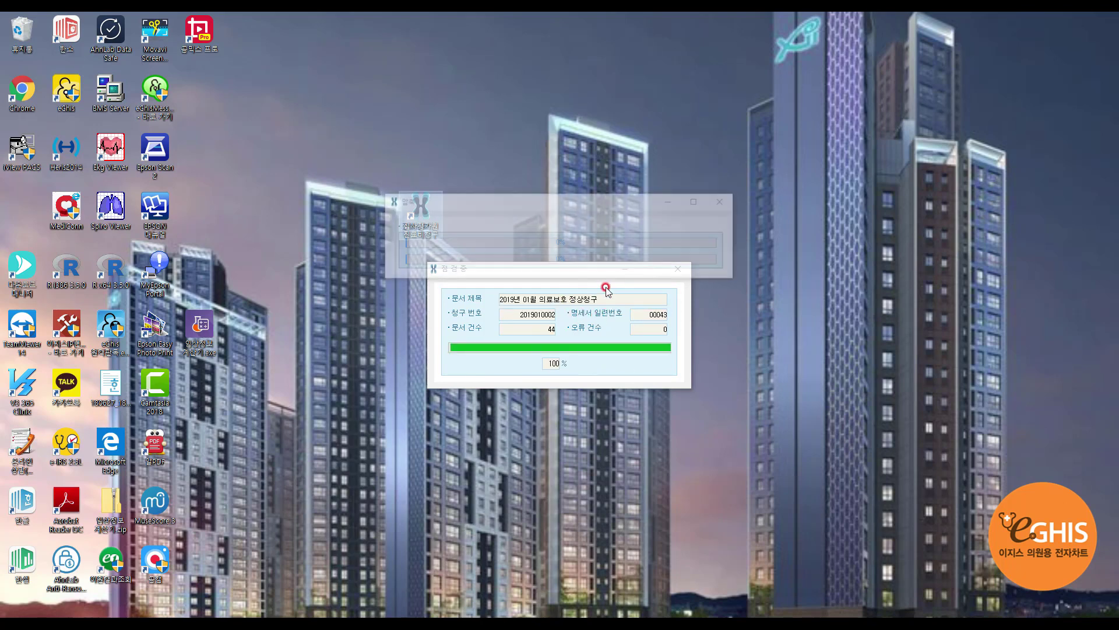
pyautogui.click(555, 348)
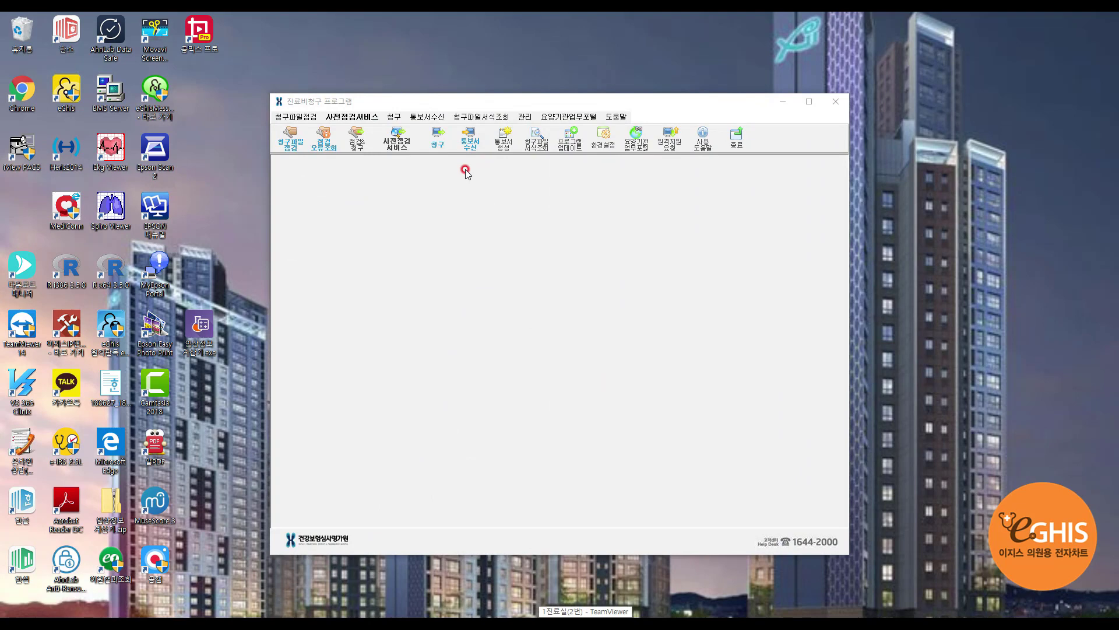
pyautogui.click(437, 140)
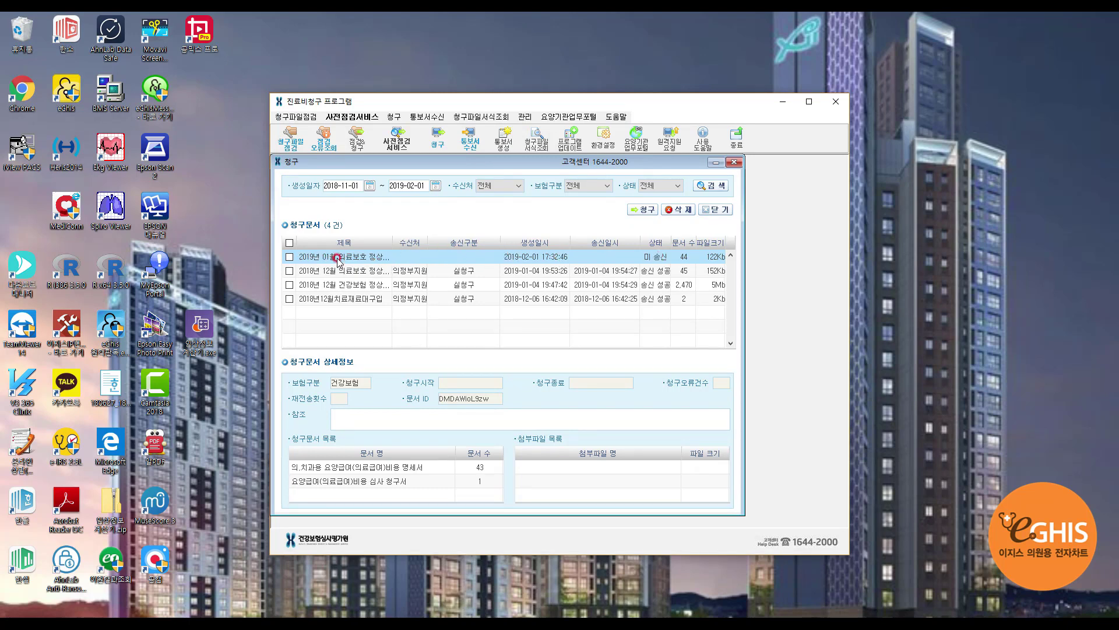
pyautogui.moveTo(422, 164); pyautogui.dragTo(447, 176)
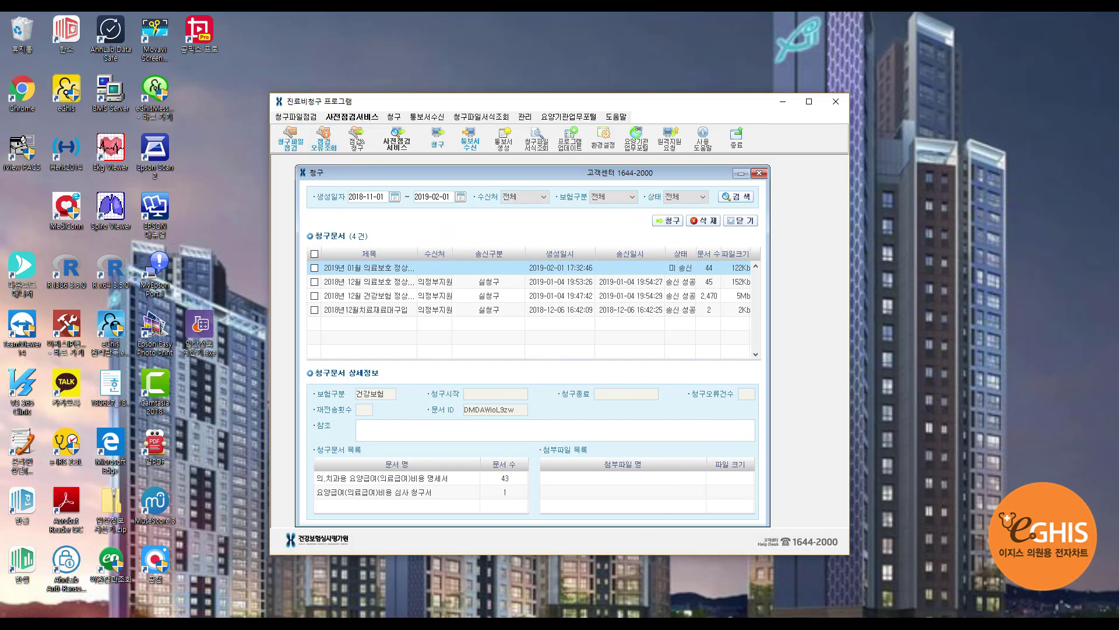
# - Switch back to eGhis and open the data conversion for the January 2019 건강보험 claim
pyautogui.hotkey('alt', 'Tab')
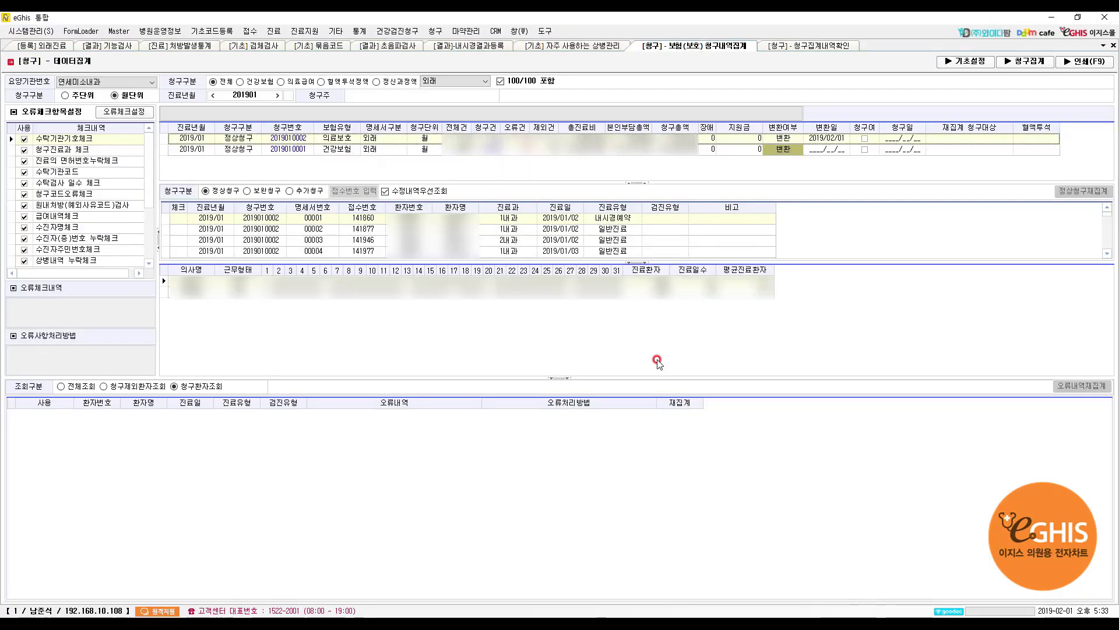
pyautogui.click(783, 139)
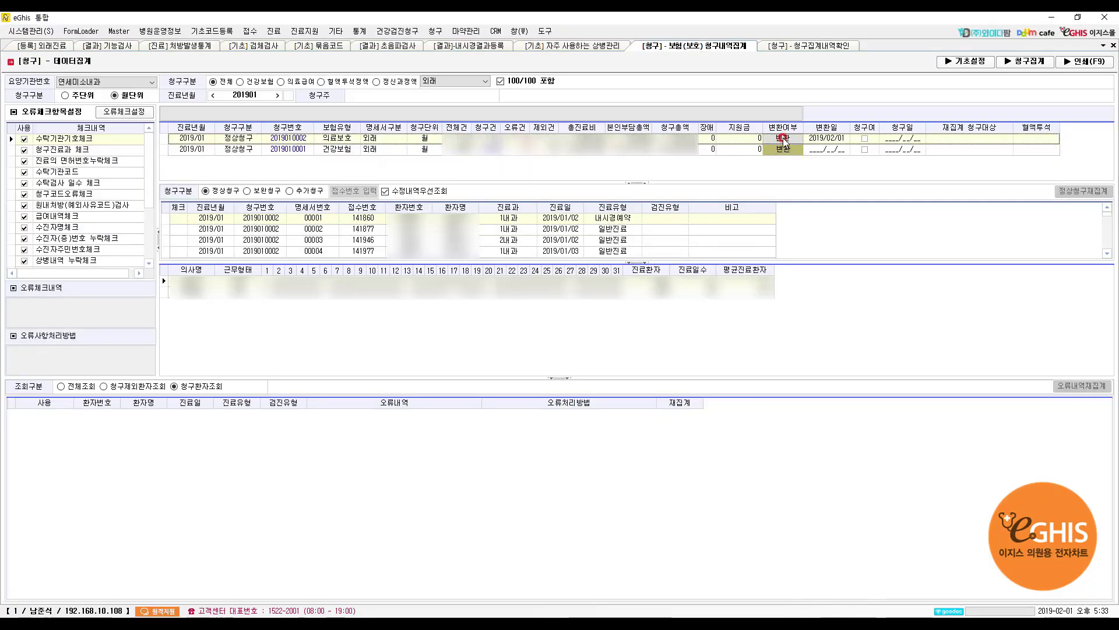
pyautogui.click(829, 138)
pyautogui.click(782, 138)
pyautogui.click(815, 139)
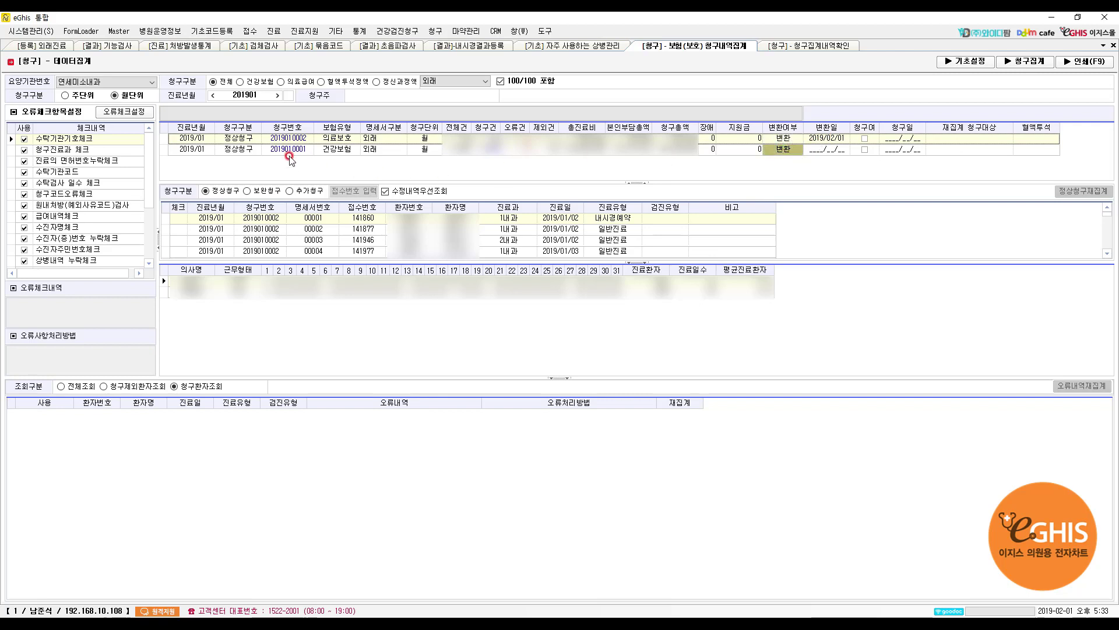
pyautogui.click(802, 158)
pyautogui.click(783, 150)
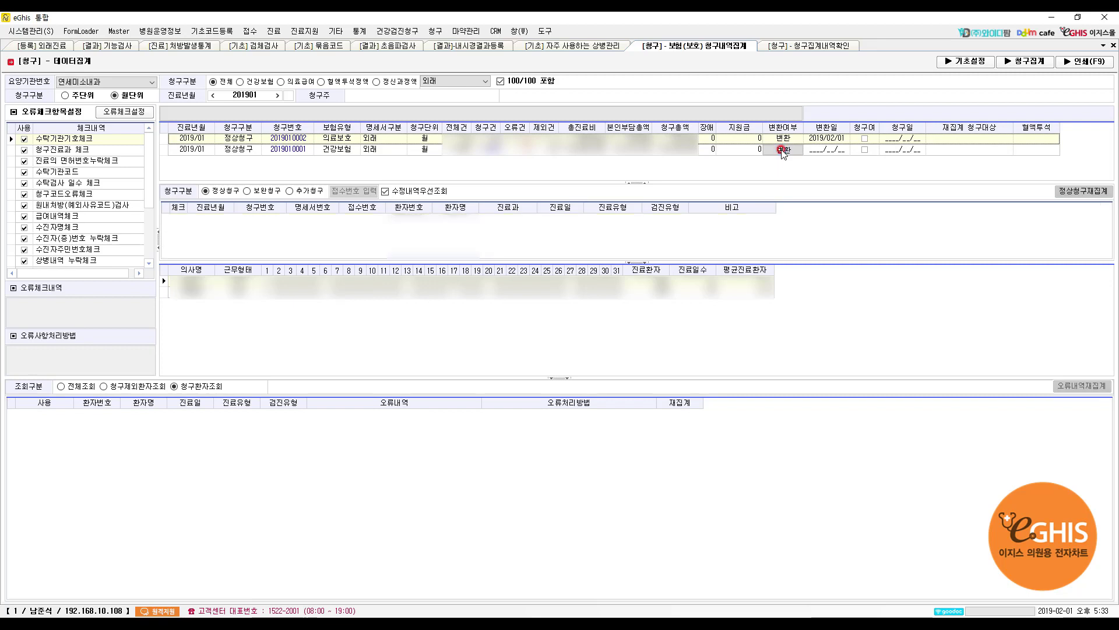
pyautogui.click(457, 348)
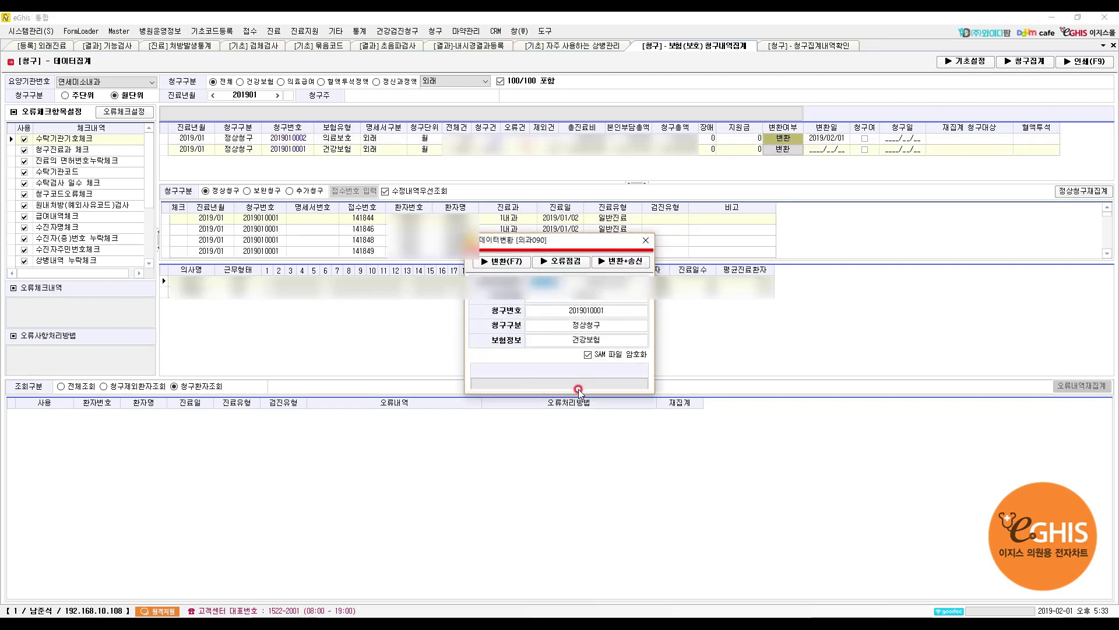
# - Run 오류점검 on the 건강보험 claim, acknowledging the created file and the completed check
pyautogui.click(567, 262)
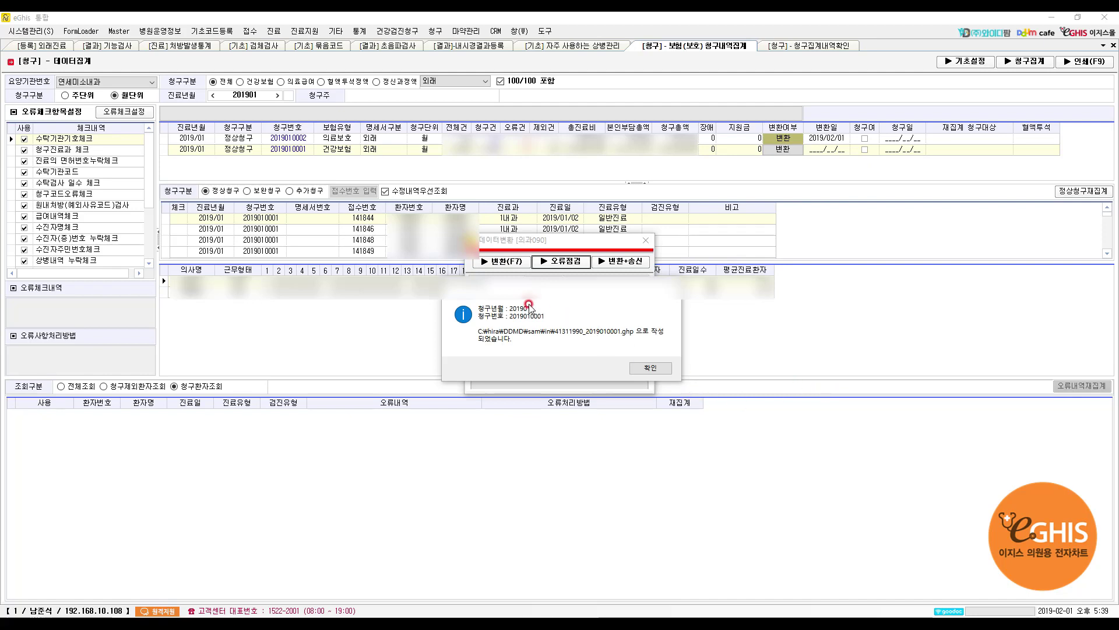
pyautogui.click(651, 368)
pyautogui.click(628, 320)
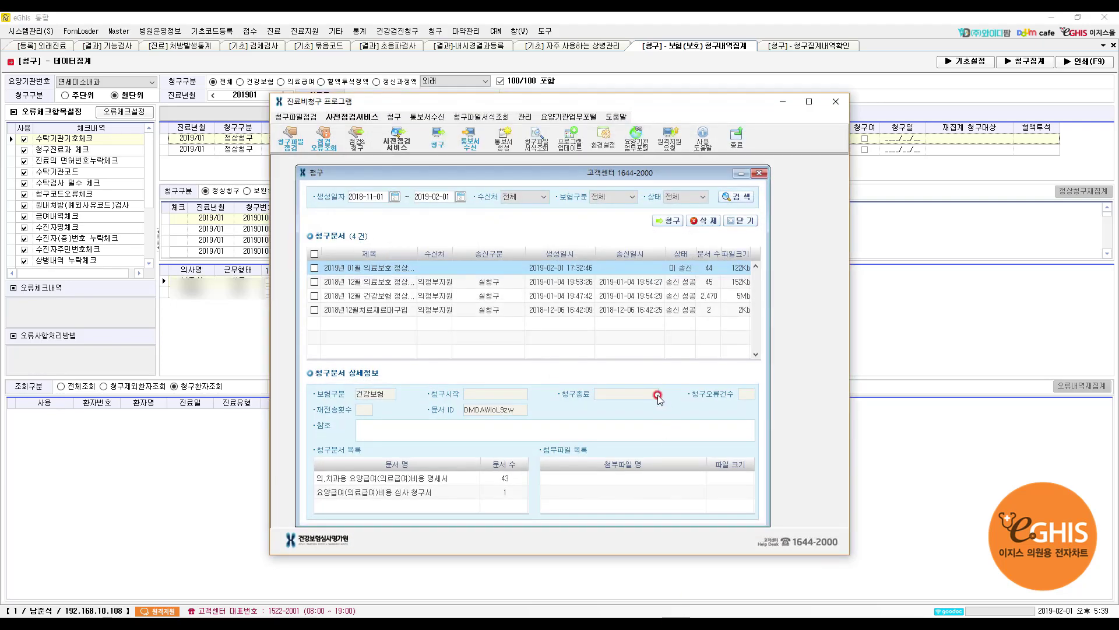
pyautogui.doubleClick(729, 263)
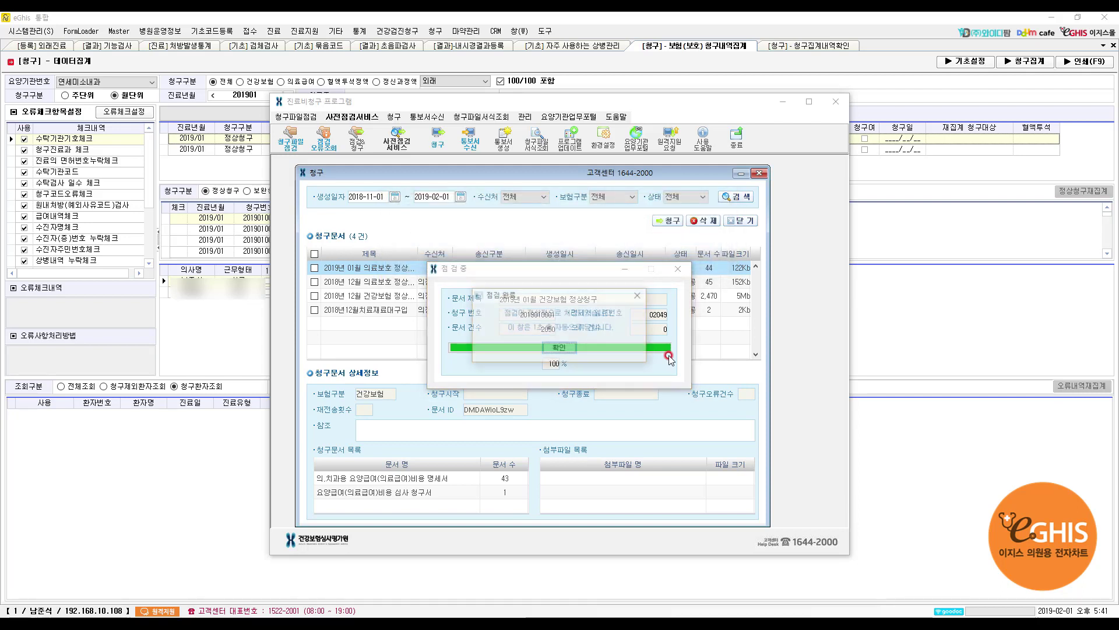
pyautogui.press('Return')
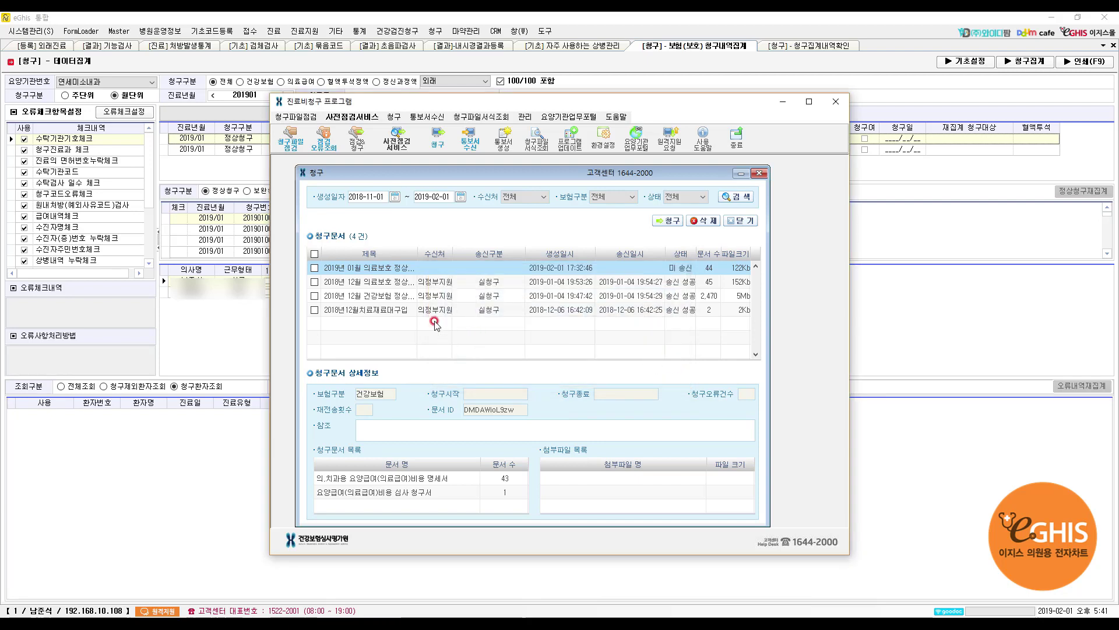
# - Refresh the claim document search and widen the 제목 column to show the full titles
pyautogui.click(734, 203)
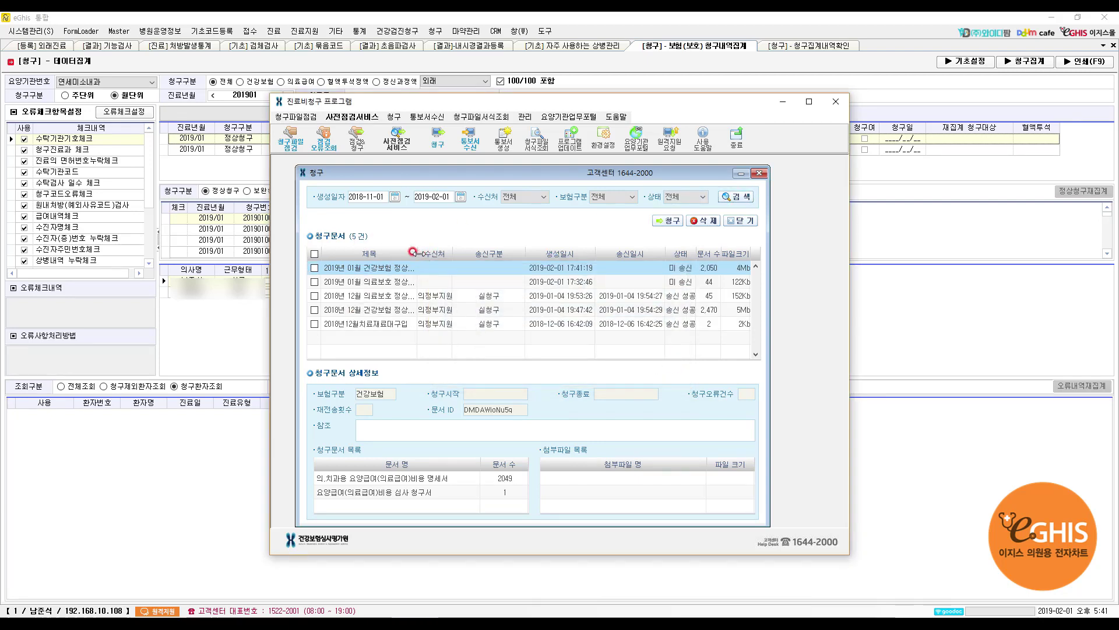
pyautogui.moveTo(417, 253); pyautogui.dragTo(460, 250)
pyautogui.click(406, 266)
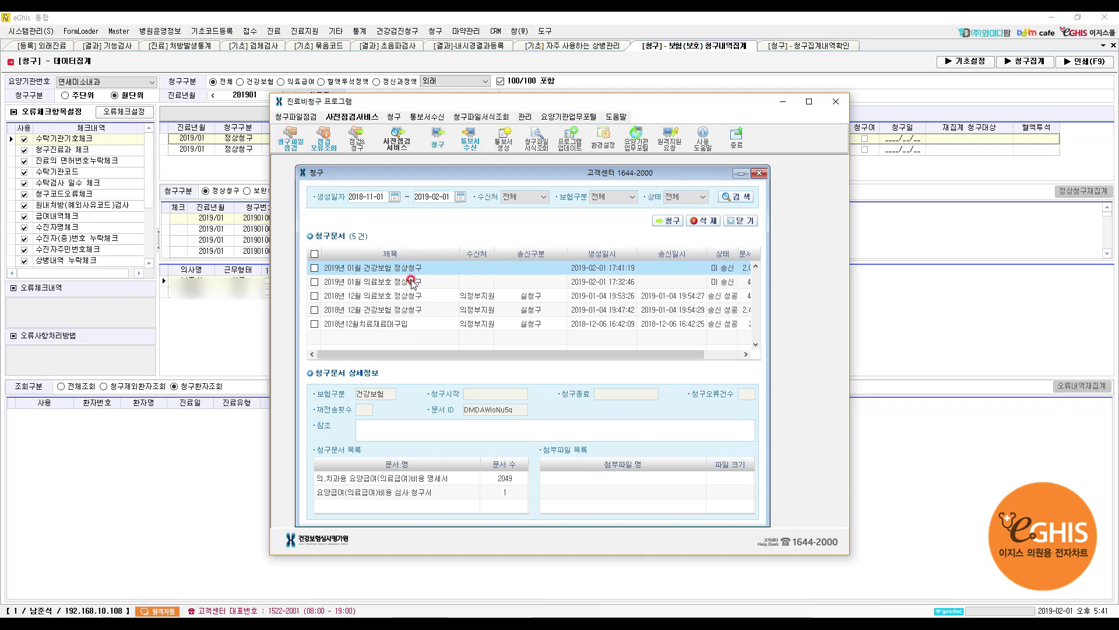
pyautogui.click(415, 283)
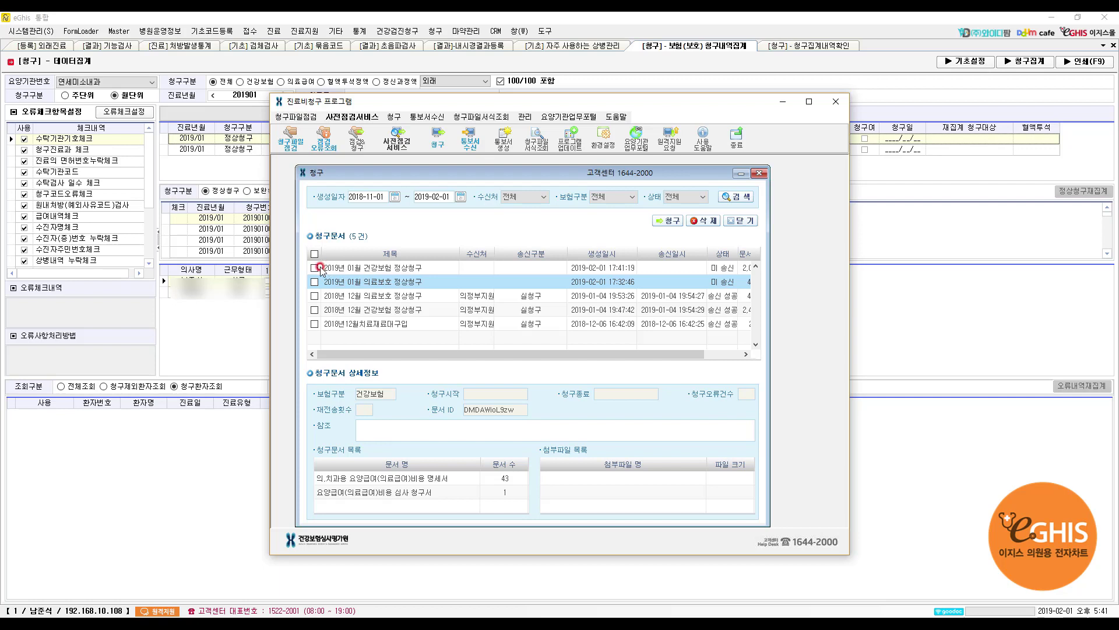
pyautogui.click(403, 273)
# - Select the January 2019 건강보험 정상청구 and 의료보호 정상청구 documents and submit them for 청구
pyautogui.click(314, 268)
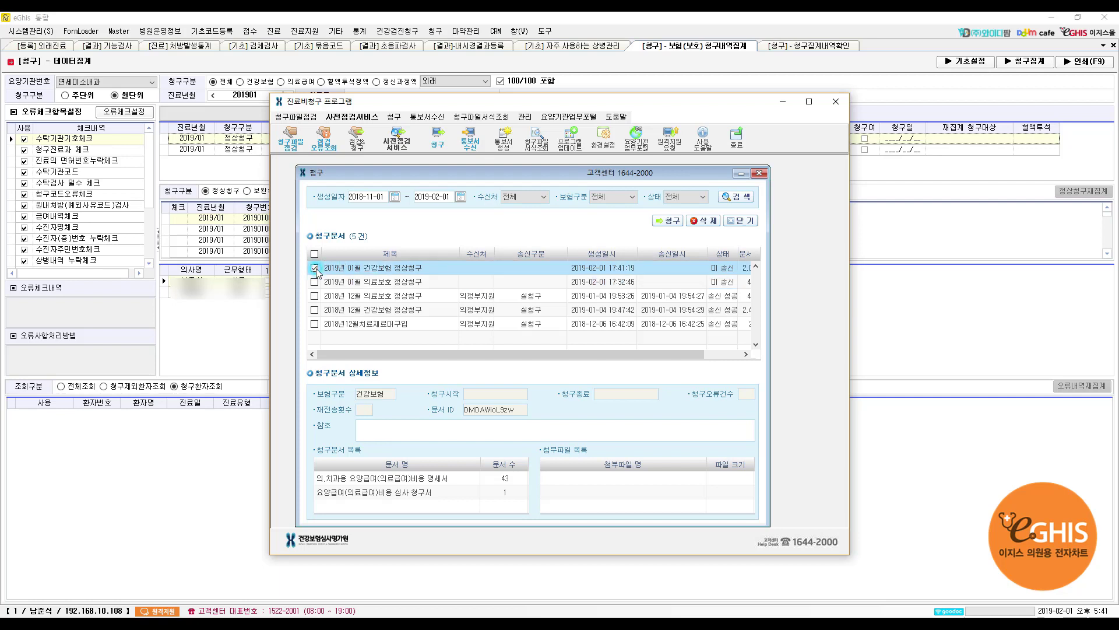
pyautogui.click(315, 280)
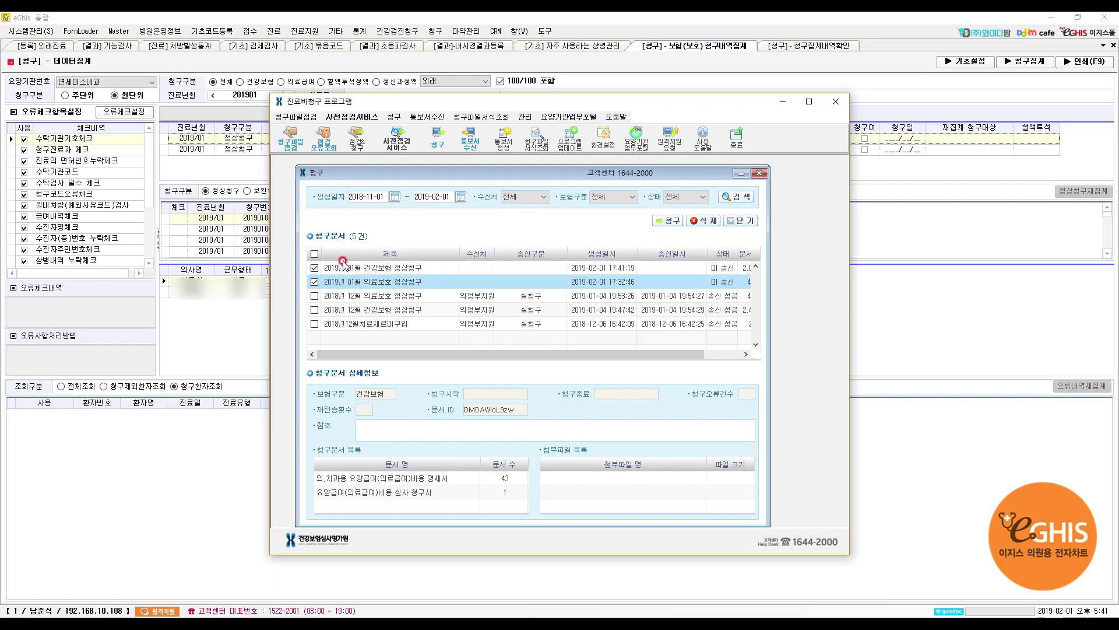
pyautogui.click(735, 282)
pyautogui.click(668, 222)
pyautogui.click(672, 225)
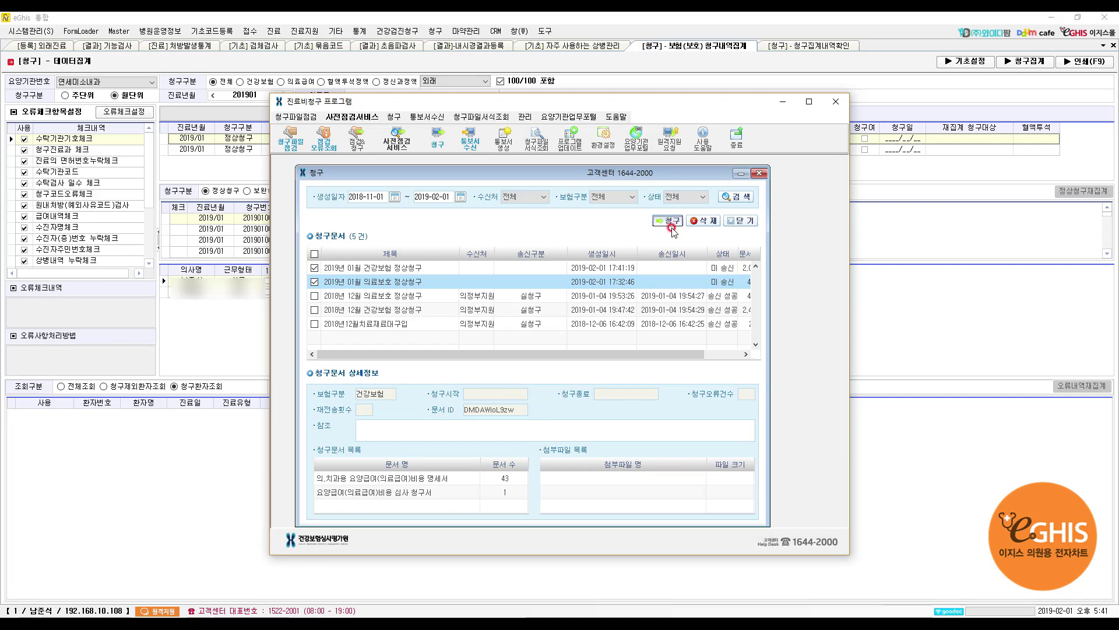
pyautogui.click(770, 233)
pyautogui.click(664, 221)
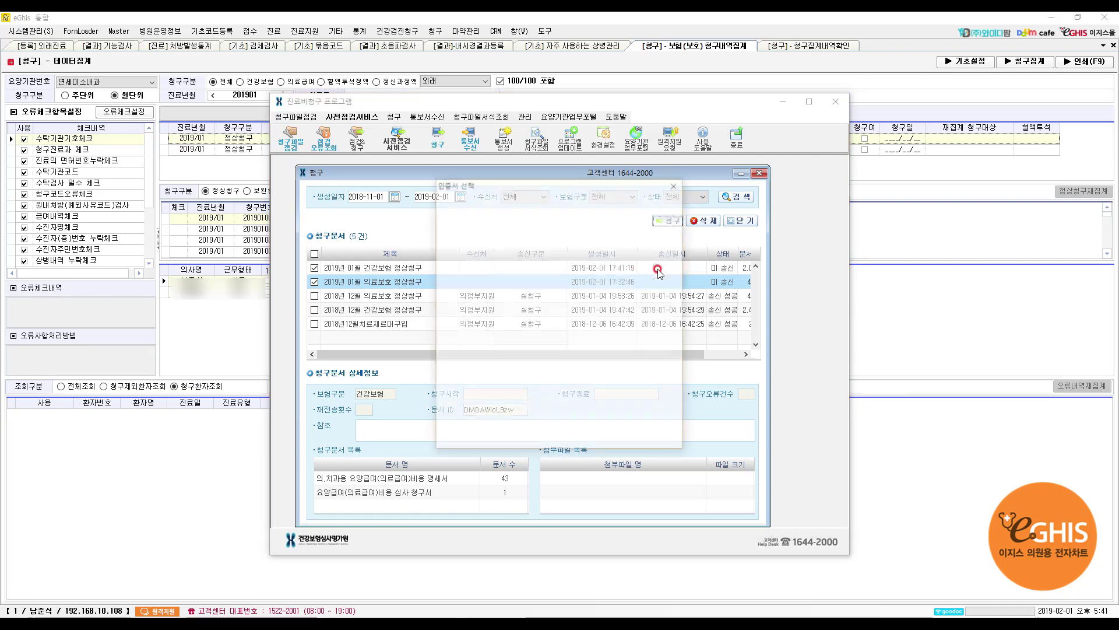
# - Choose the clinic's 일반인증서 stored on the hard disk, enter the certificate password and confirm the transmission
pyautogui.click(505, 274)
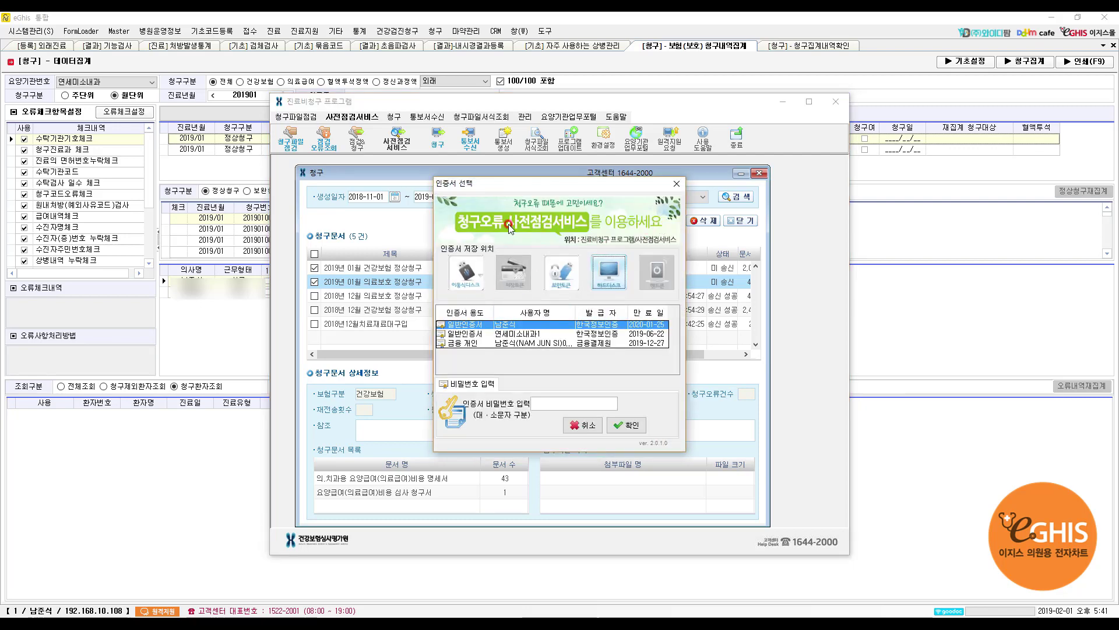
pyautogui.moveTo(510, 183); pyautogui.dragTo(572, 189)
pyautogui.click(564, 328)
pyautogui.click(567, 339)
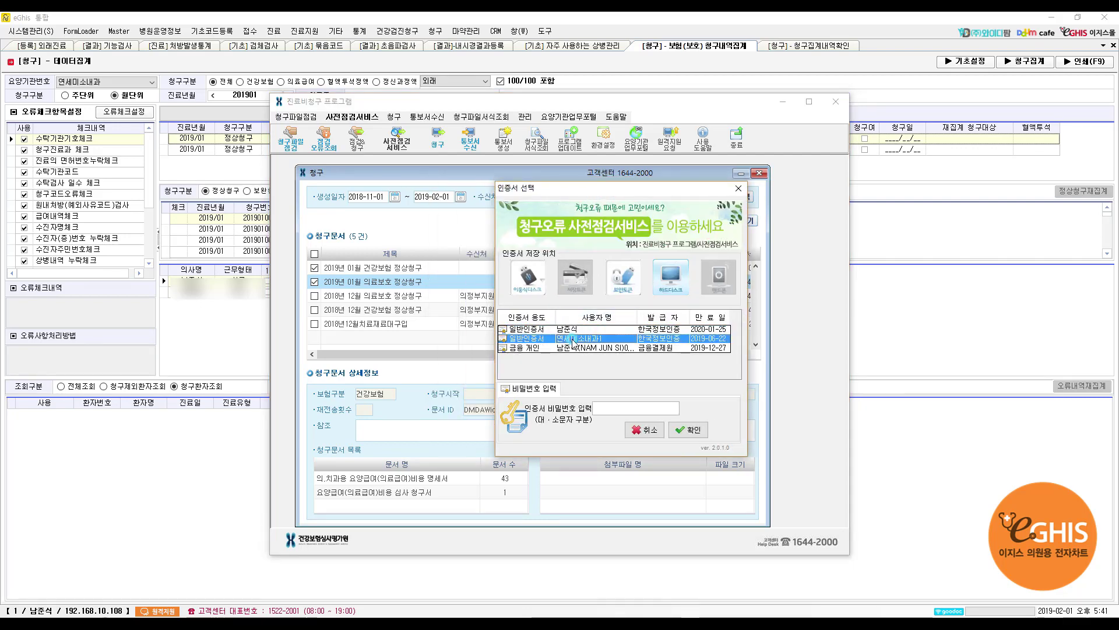
pyautogui.click(615, 398)
pyautogui.click(679, 394)
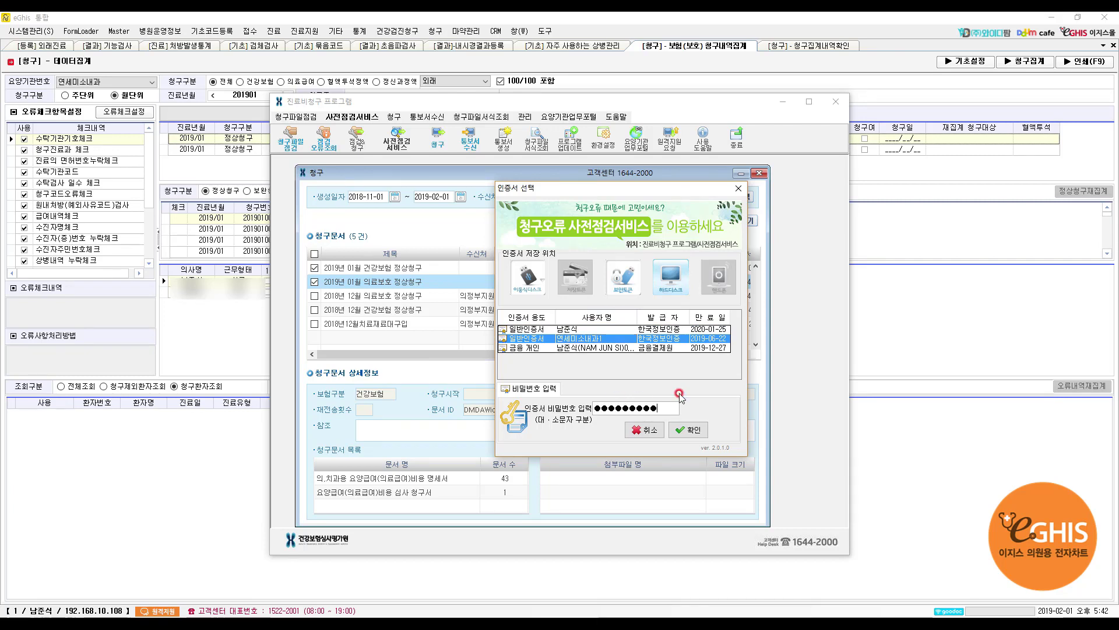
pyautogui.write('*')
pyautogui.click(693, 431)
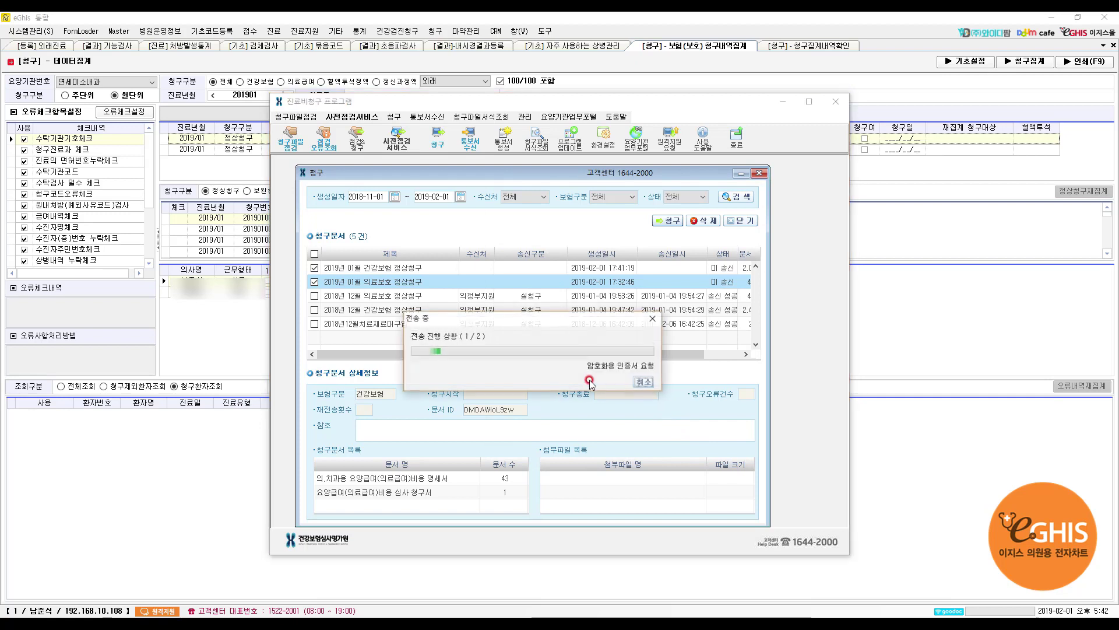
# - Acknowledge the completed claim transmission and return to the claim document list
pyautogui.click(587, 376)
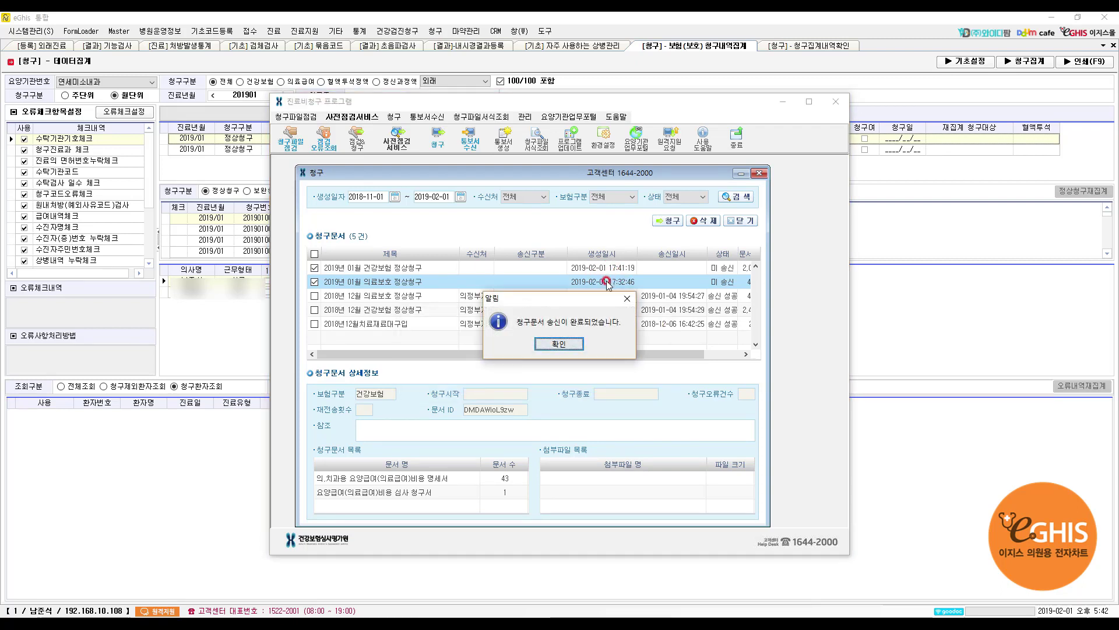
pyautogui.click(563, 340)
pyautogui.click(610, 275)
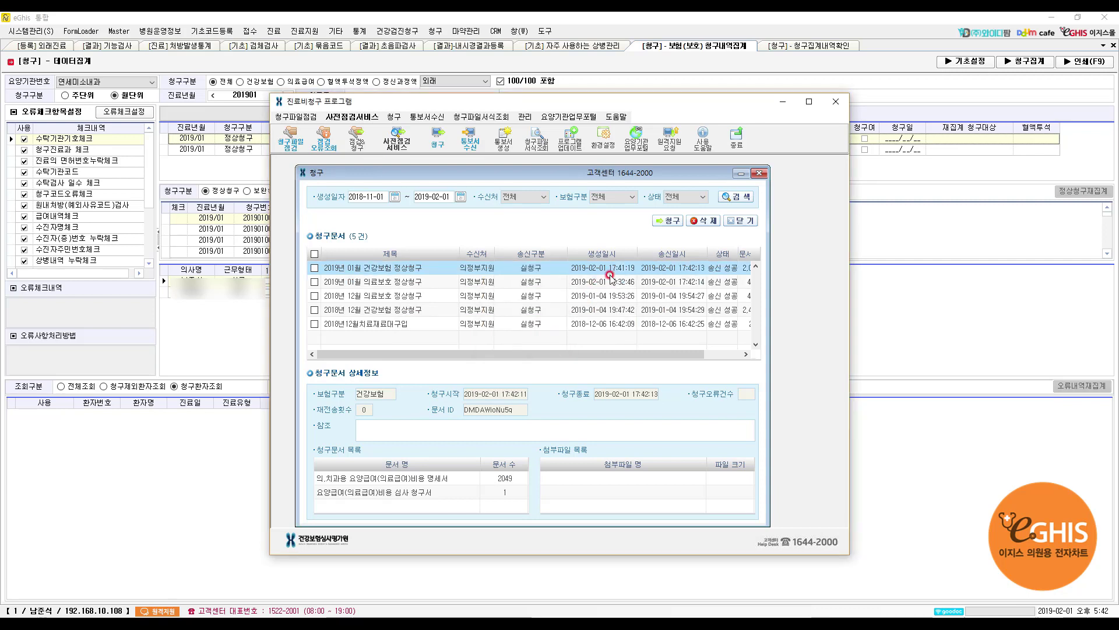